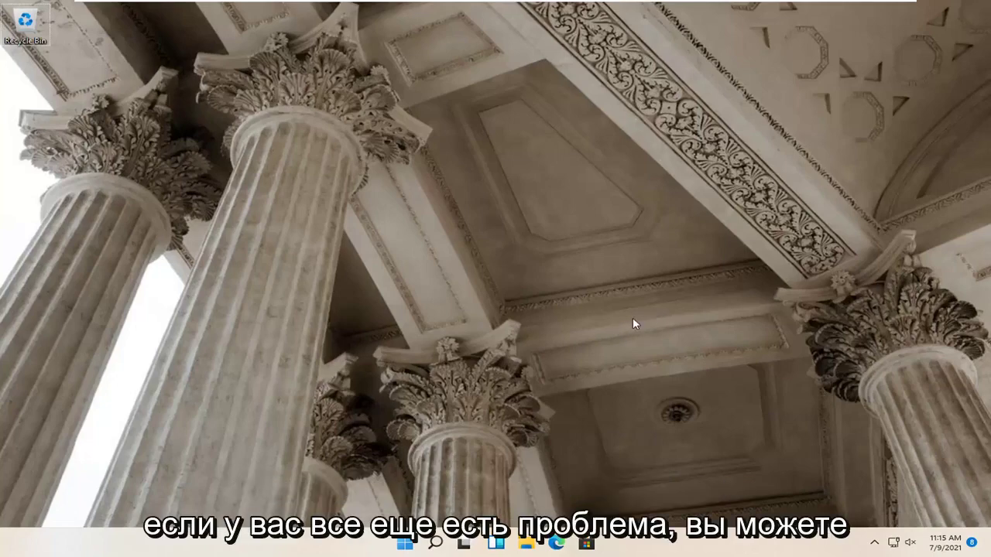
# Step: Open Settings from the Start quick menu and go to System > Troubleshoot > Other troubleshooters
pyautogui.rightClick(399, 545)
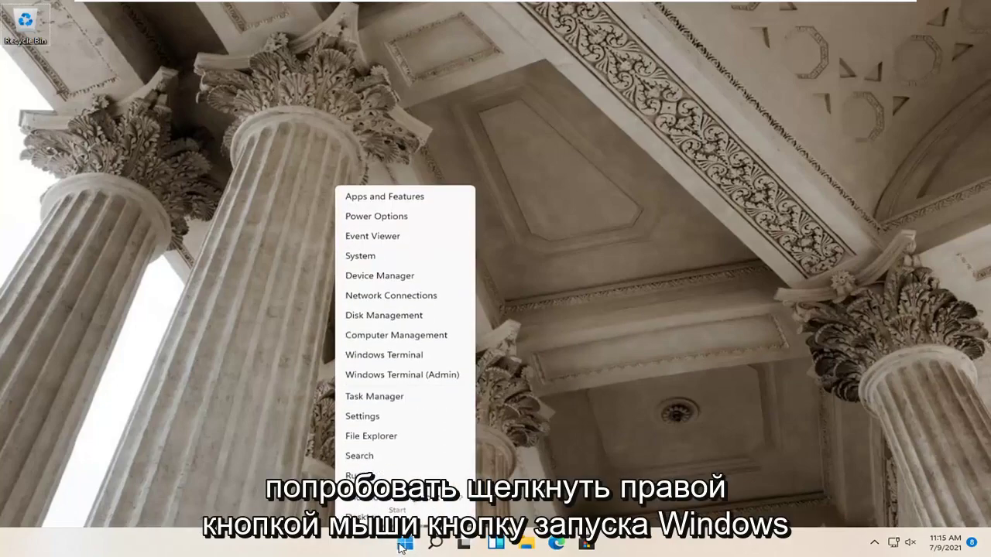
pyautogui.click(364, 414)
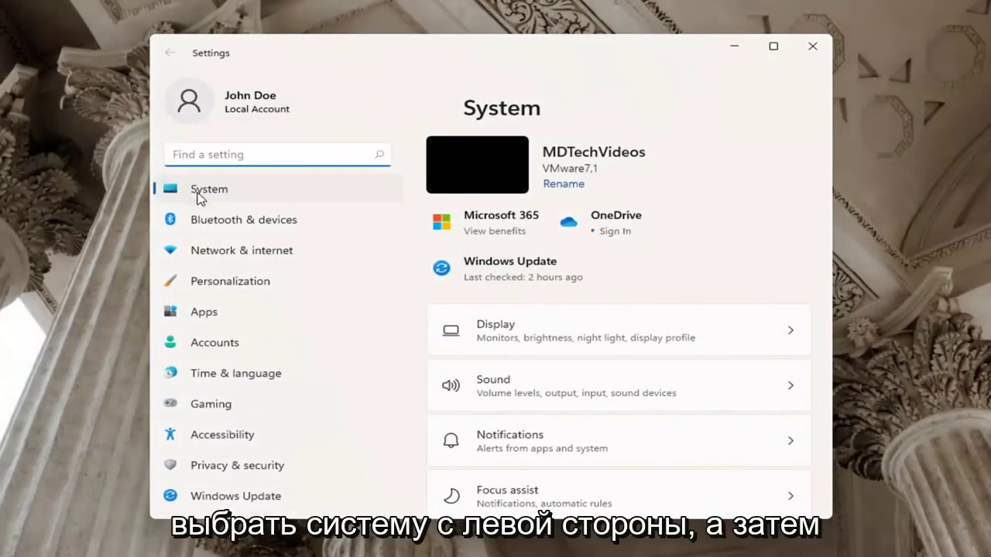
pyautogui.click(203, 198)
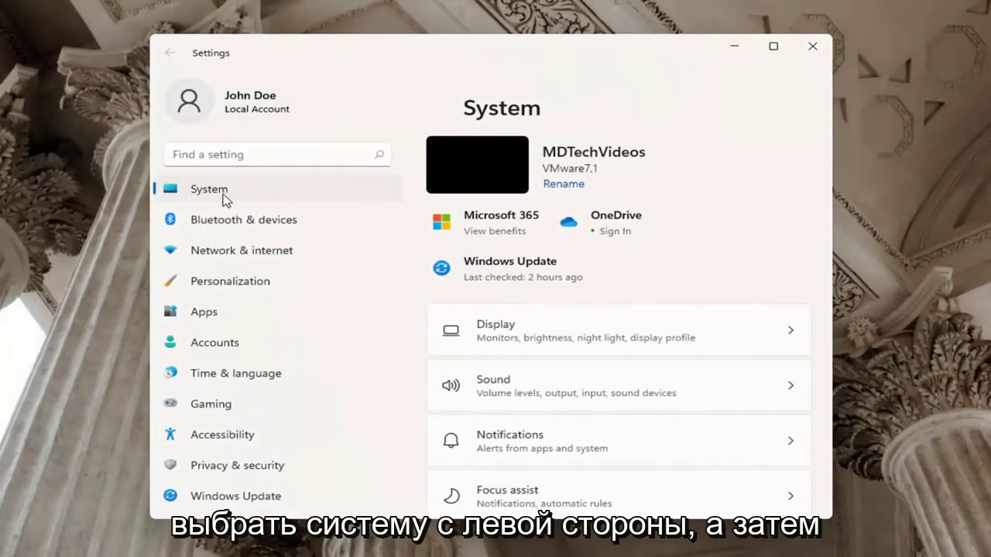
pyautogui.scroll(-5, 524, 370)
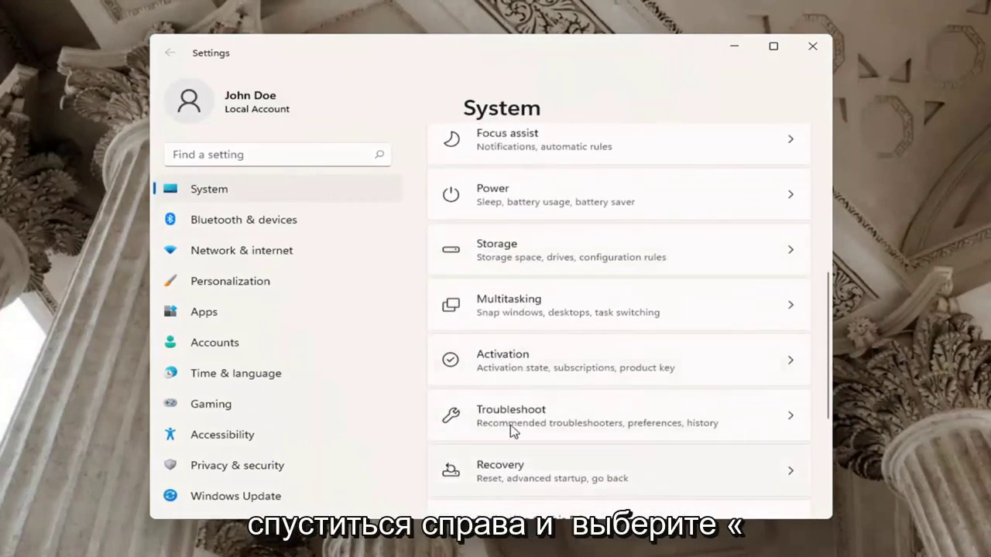
pyautogui.click(512, 418)
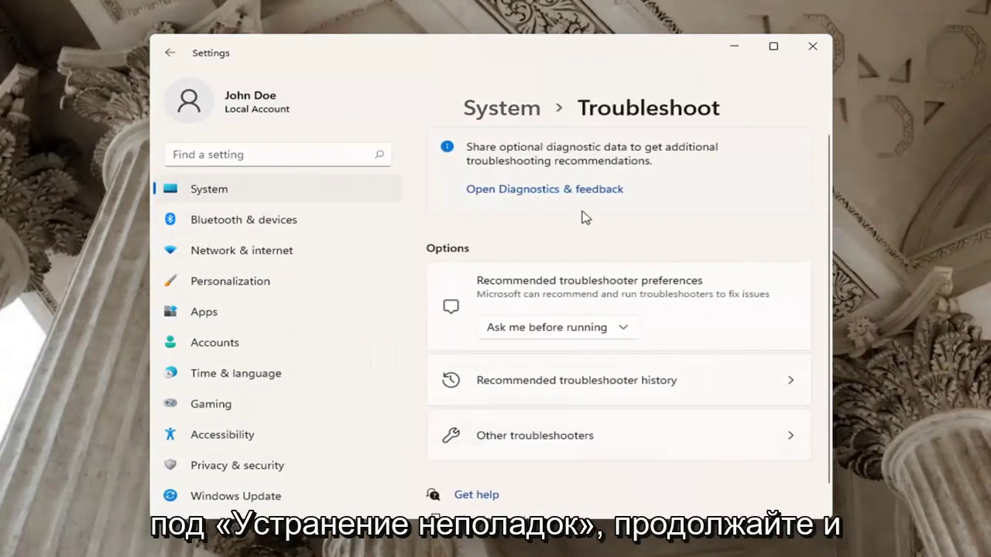
pyautogui.click(551, 438)
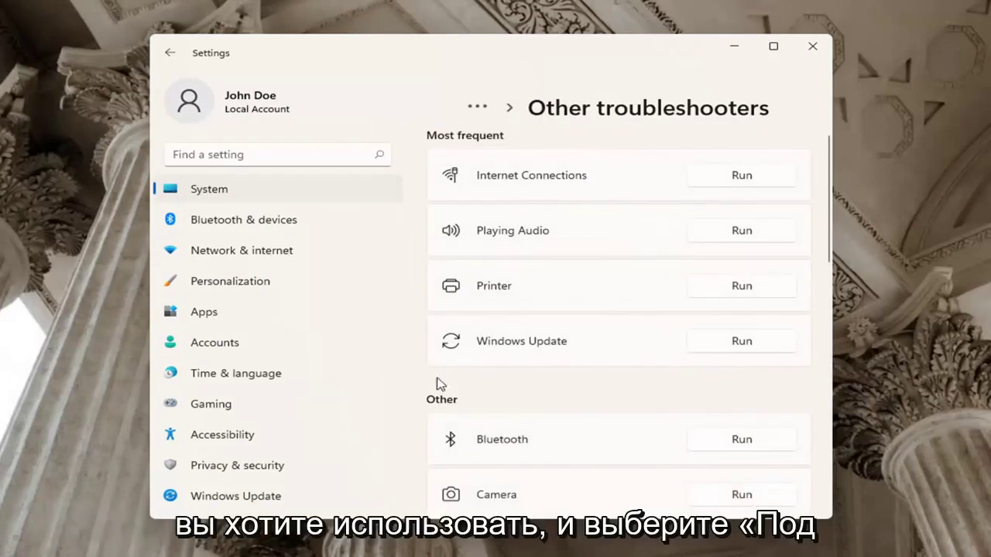
pyautogui.scroll(-1, 560, 372)
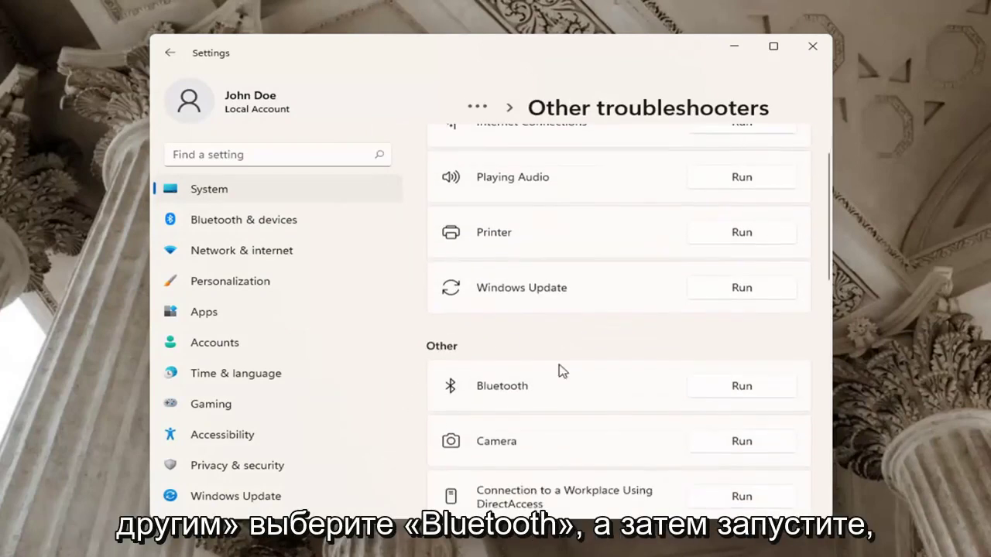
# Step: Run the Bluetooth troubleshooter until it flags 'Check Bluetooth capability', then close it
pyautogui.click(735, 382)
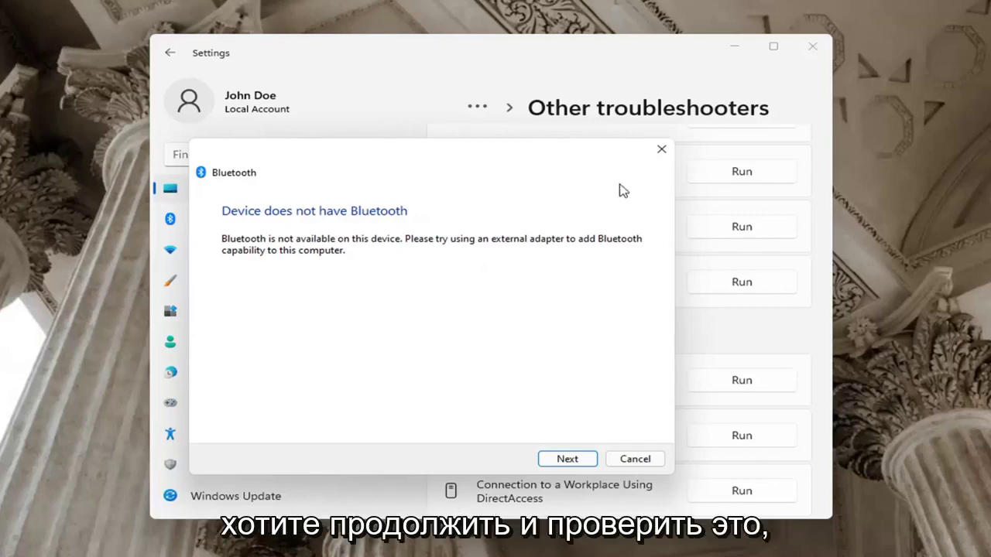
pyautogui.click(568, 459)
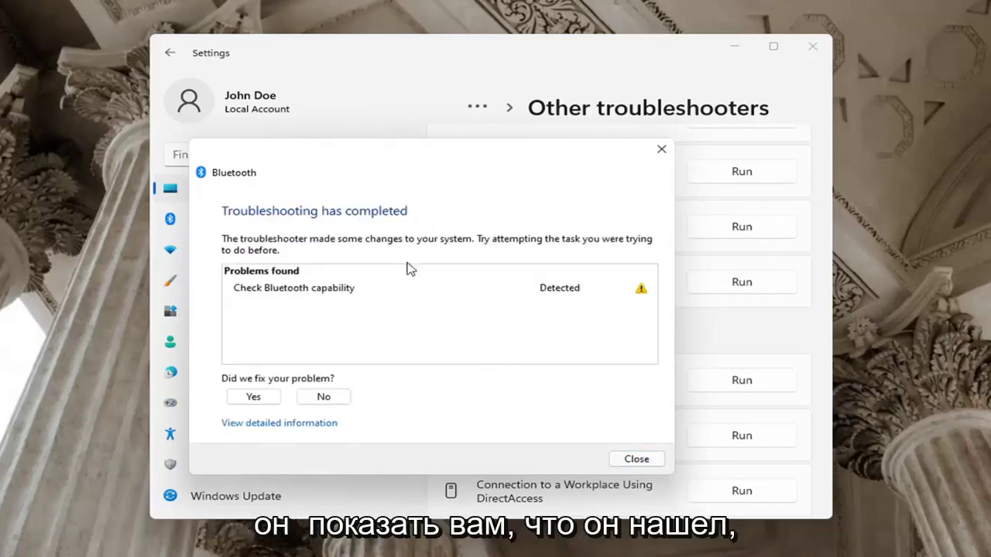
pyautogui.click(660, 151)
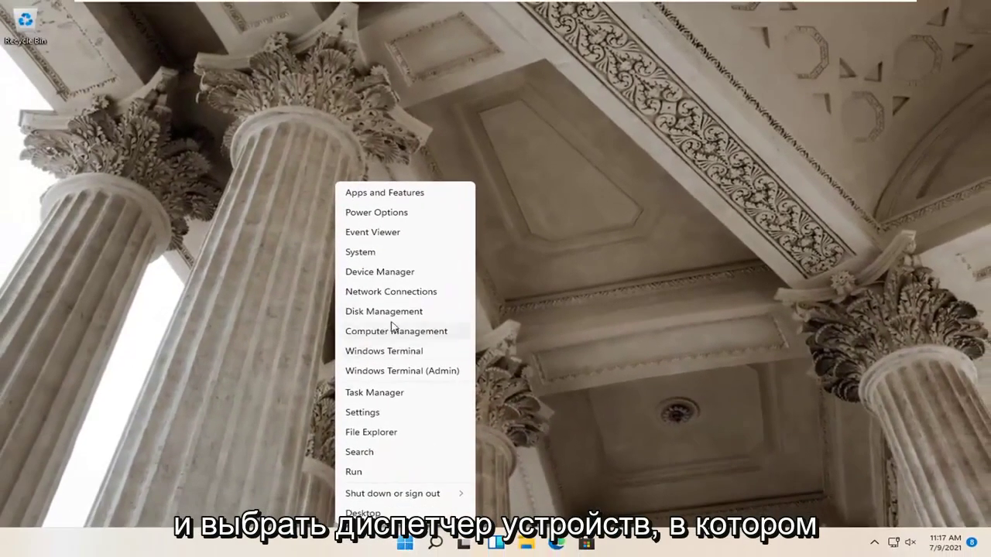
# Step: Open Device Manager, inspect the Microsoft AC Adapter under Batteries, then close the window
pyautogui.click(379, 272)
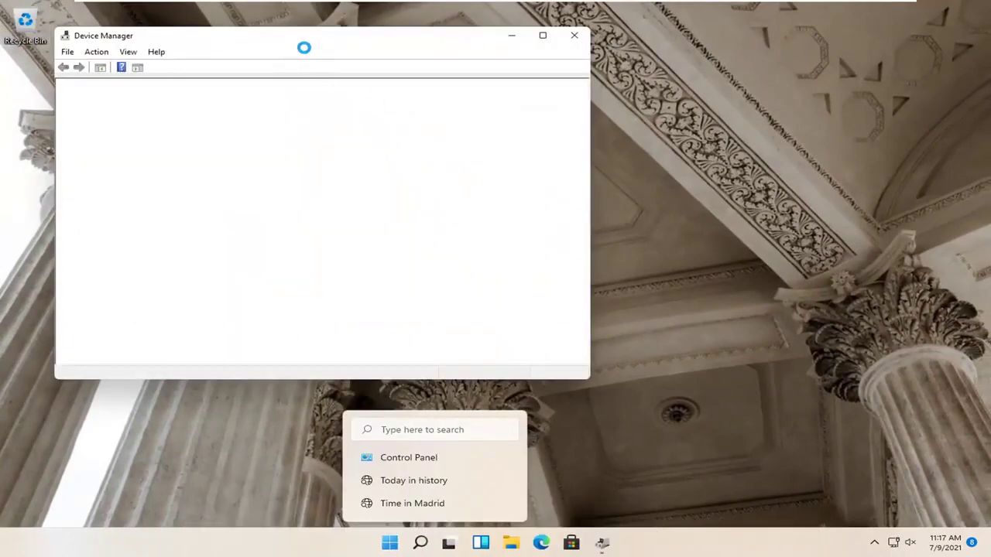
pyautogui.moveTo(306, 37); pyautogui.dragTo(466, 49)
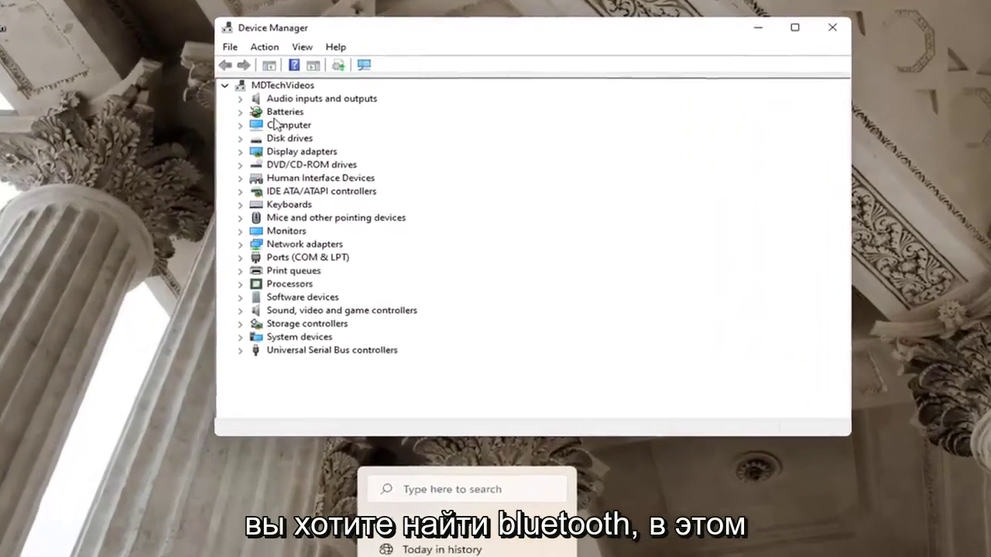
pyautogui.doubleClick(279, 113)
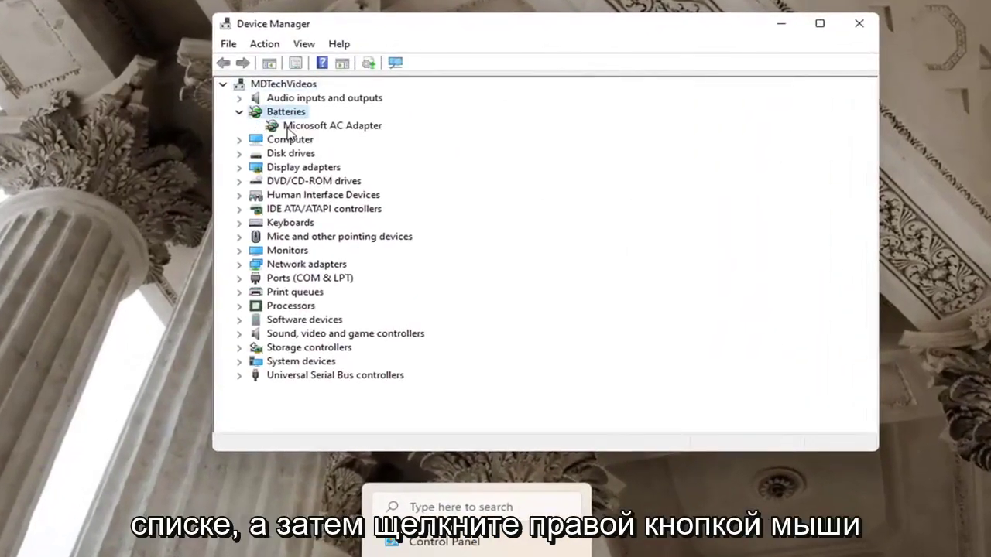
pyautogui.click(306, 126)
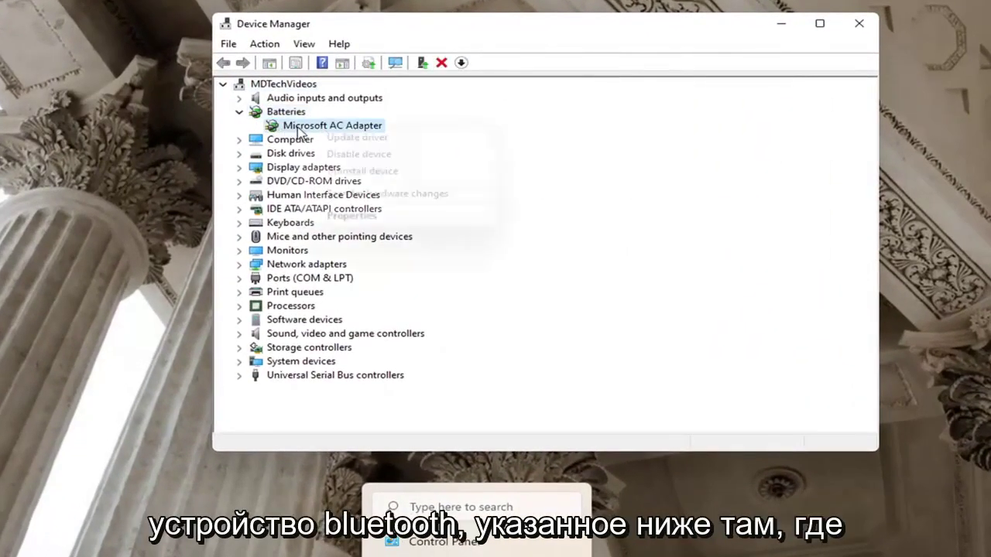
pyautogui.rightClick(301, 132)
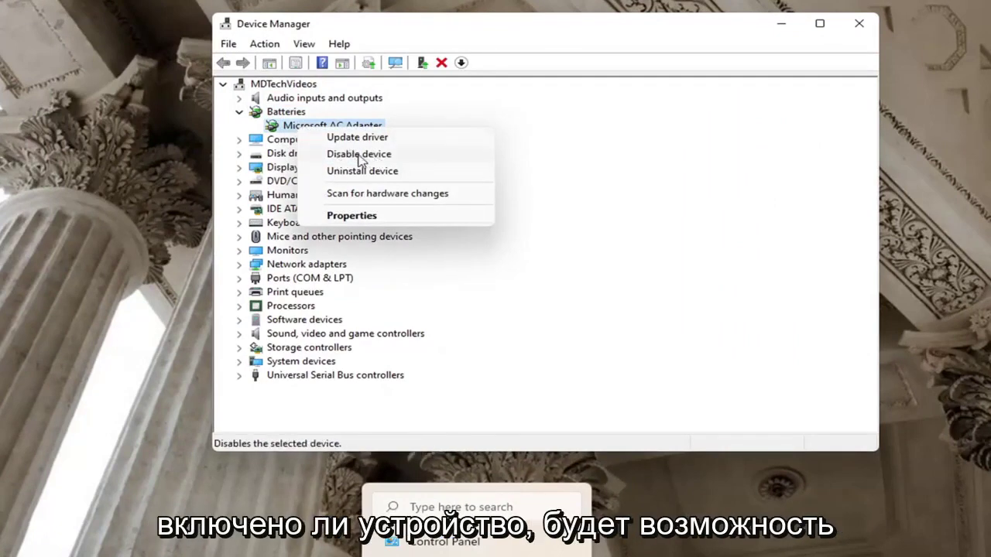
pyautogui.click(287, 127)
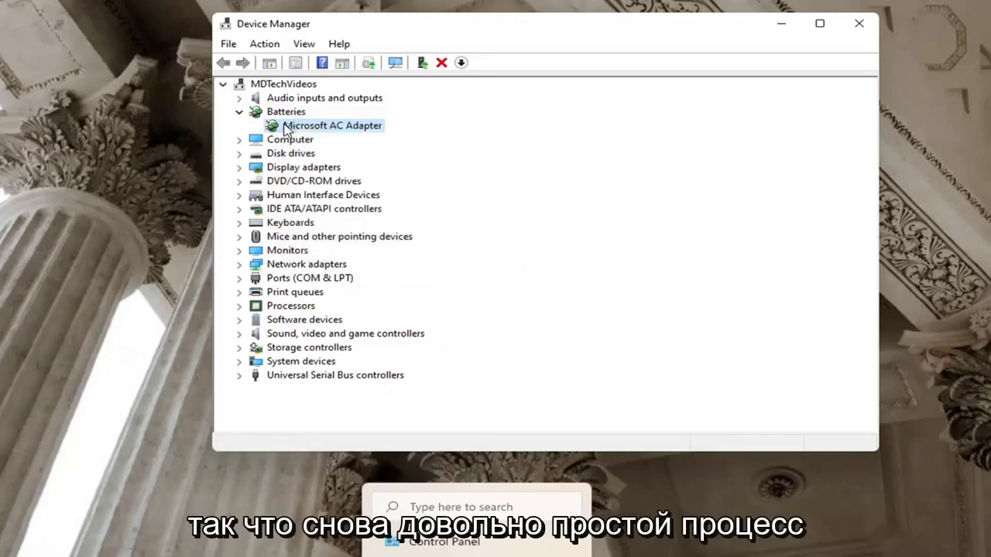
pyautogui.click(239, 112)
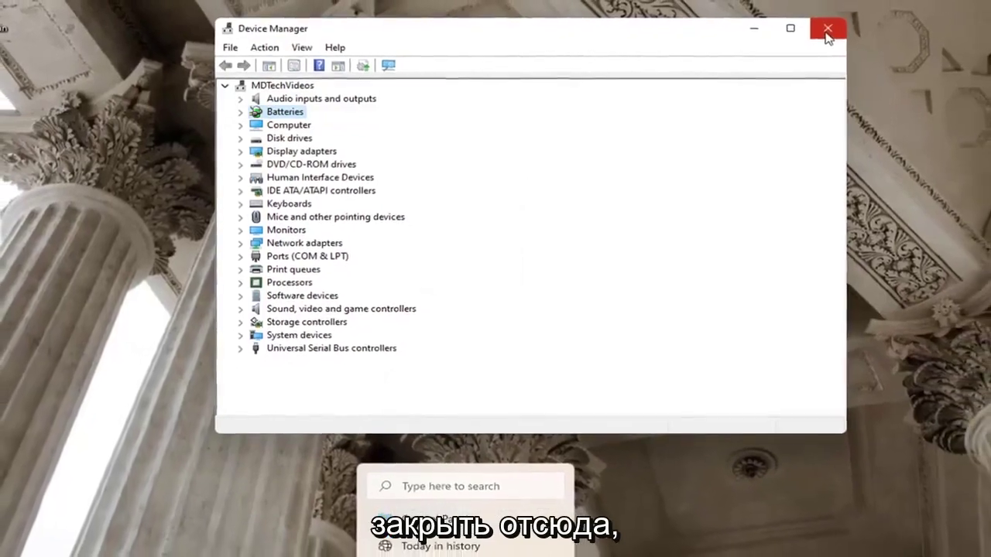
pyautogui.click(859, 23)
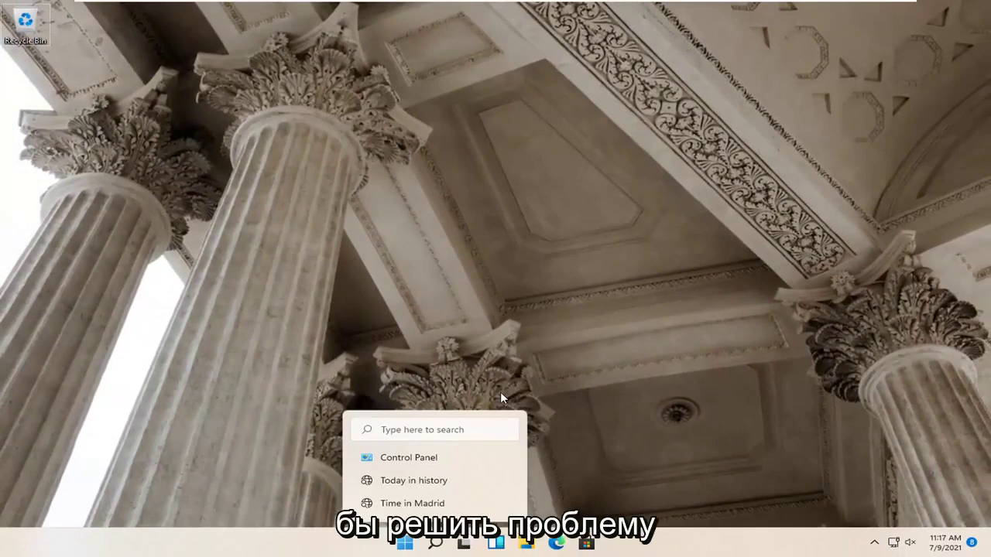
# Step: Open Windows Settings at the Bluetooth & devices page
pyautogui.click(401, 542)
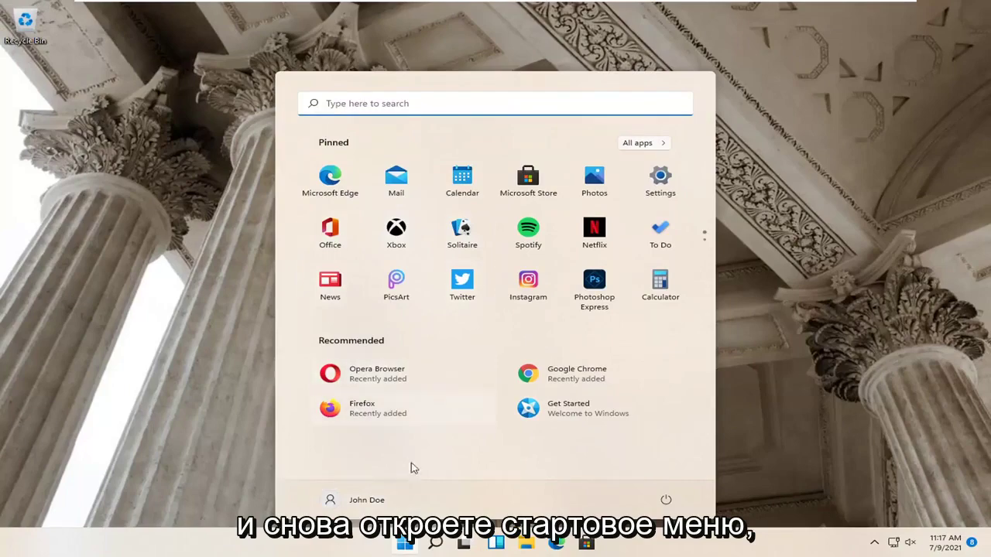
pyautogui.click(800, 301)
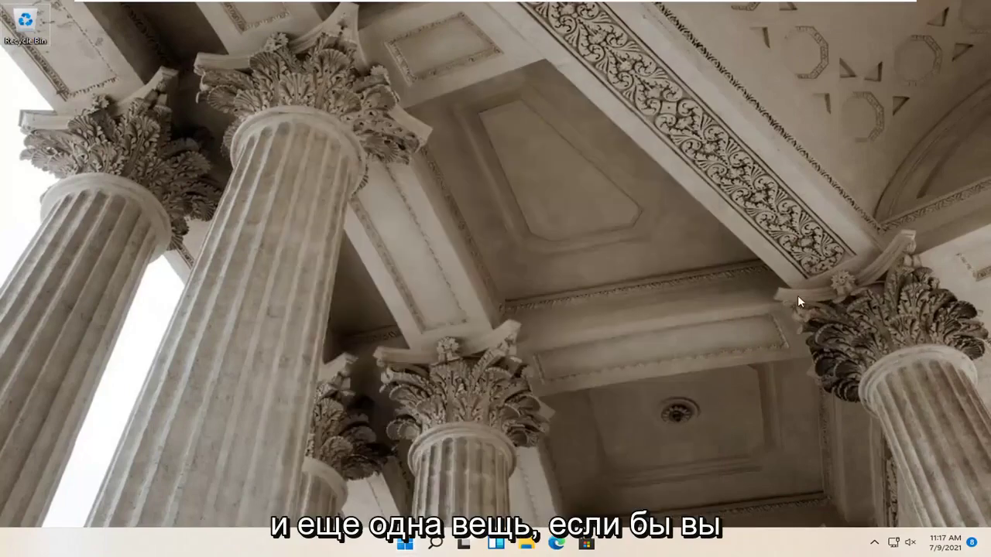
pyautogui.rightClick(401, 544)
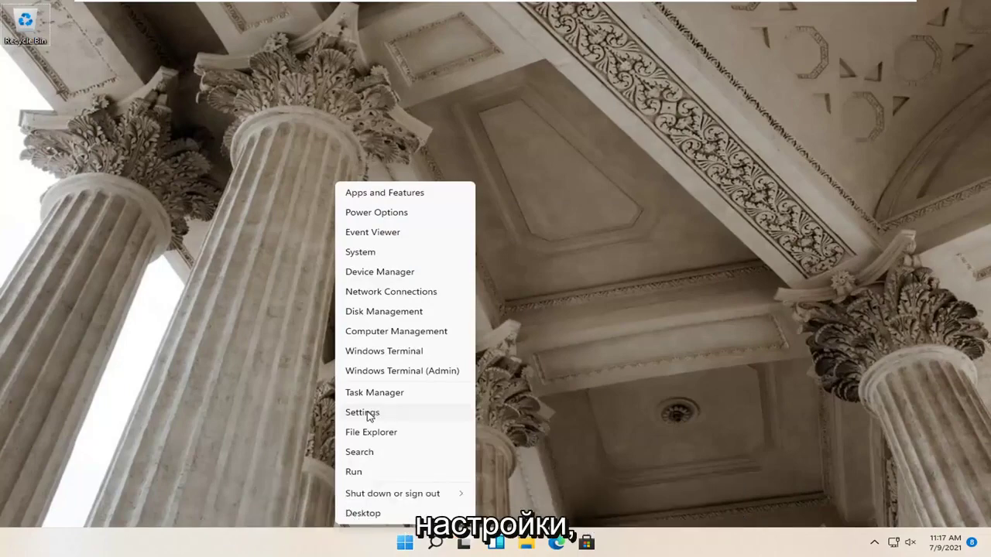
pyautogui.click(369, 414)
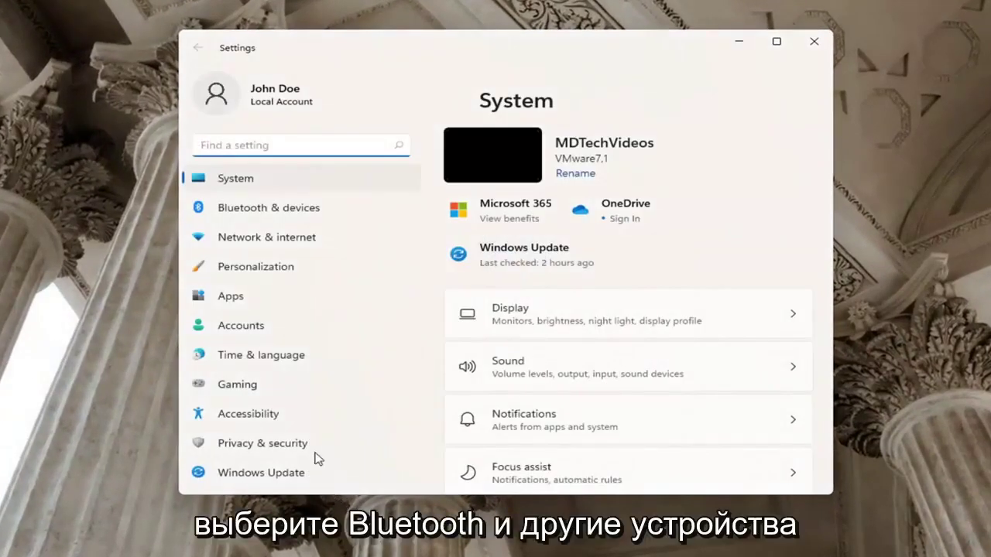
pyautogui.click(246, 209)
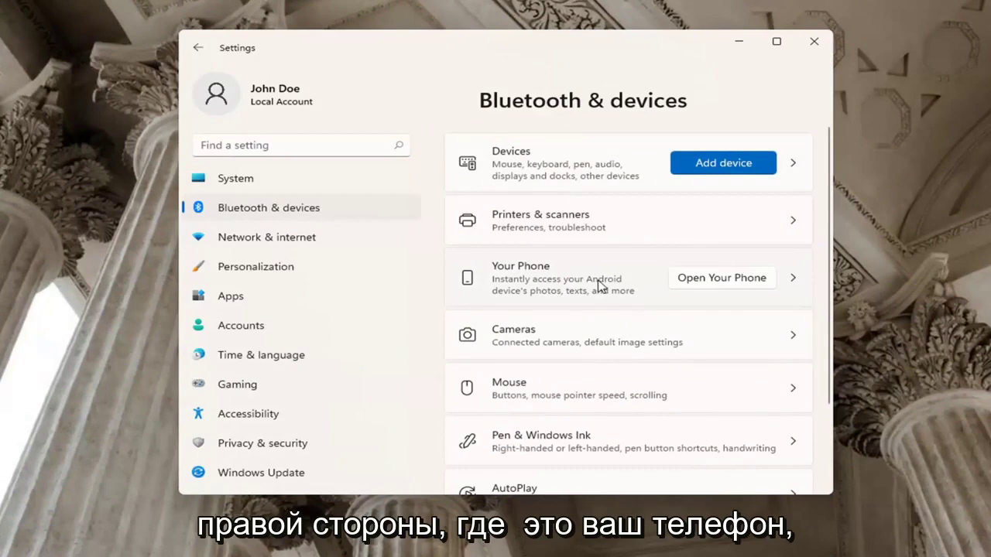
pyautogui.scroll(-2, 710, 225)
pyautogui.scroll(-1, 697, 226)
pyautogui.scroll(3, 696, 224)
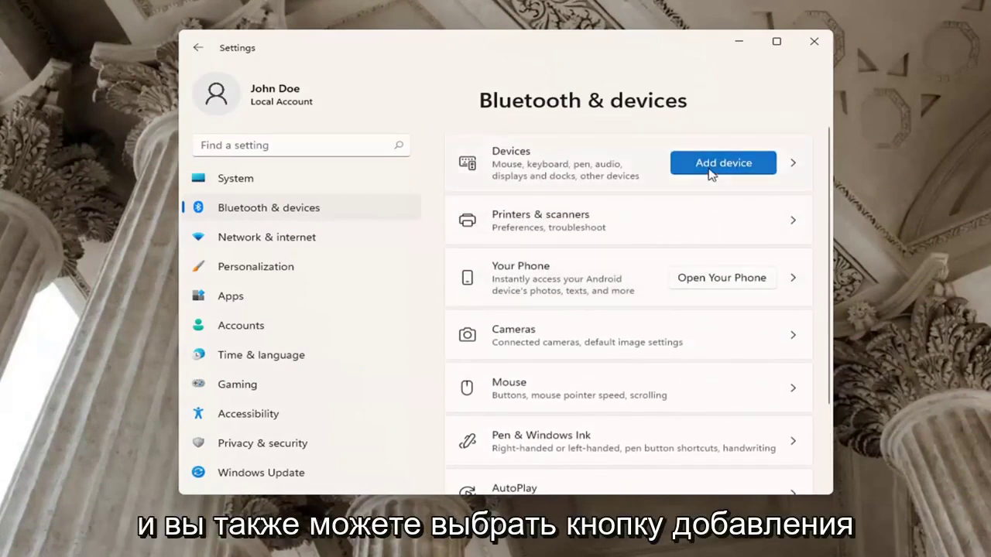
# Step: Try adding a Bluetooth device, dismiss the 'Couldn't connect' message, and minimize Settings
pyautogui.click(715, 164)
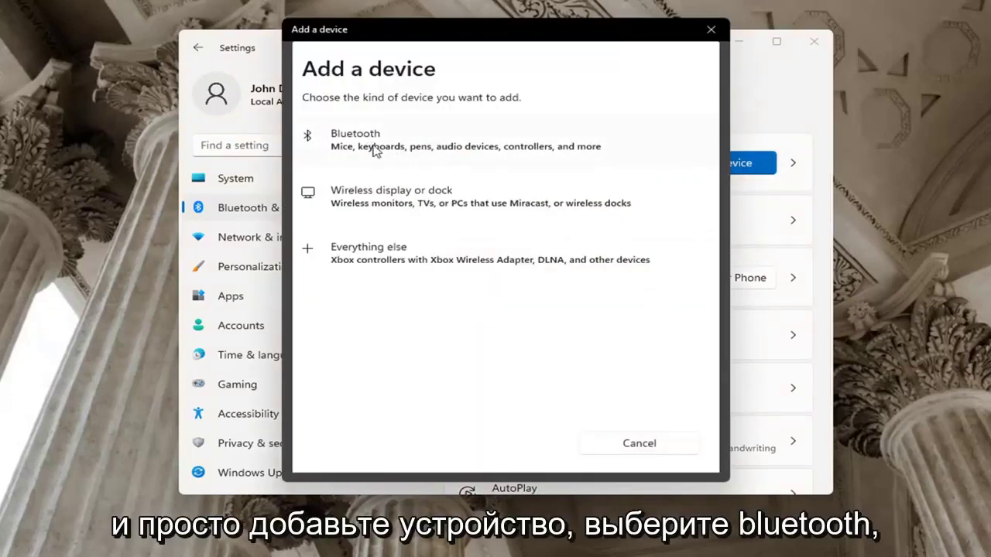
pyautogui.click(373, 150)
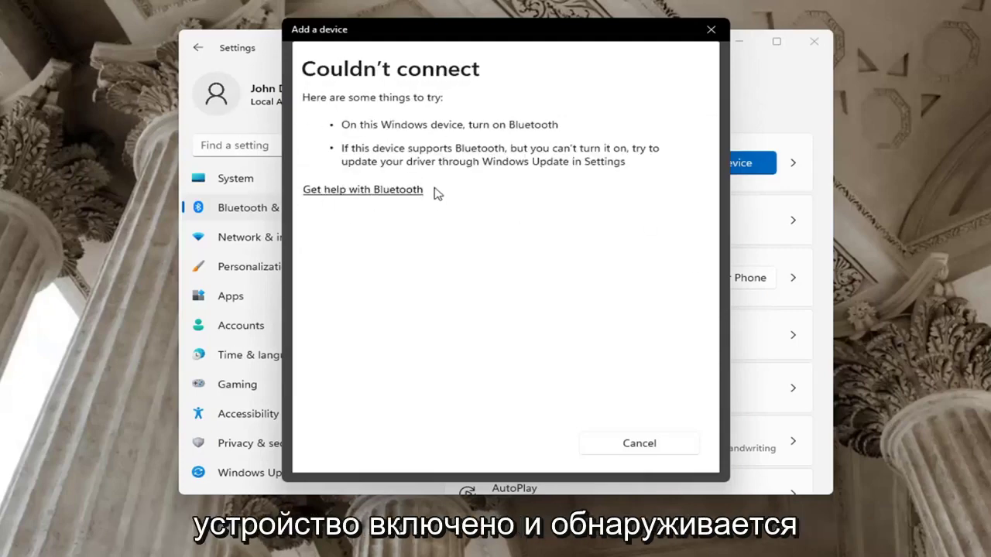
pyautogui.click(711, 29)
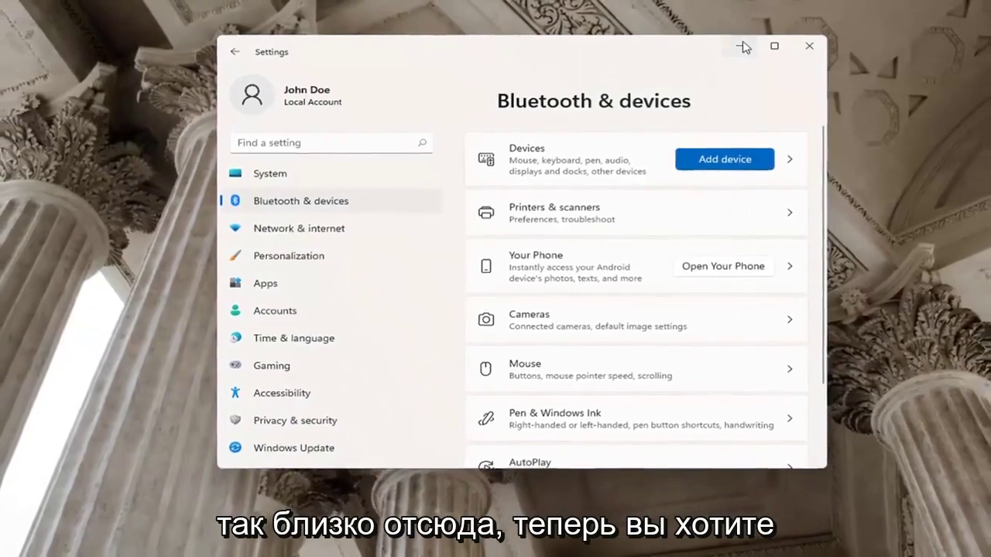
pyautogui.click(743, 48)
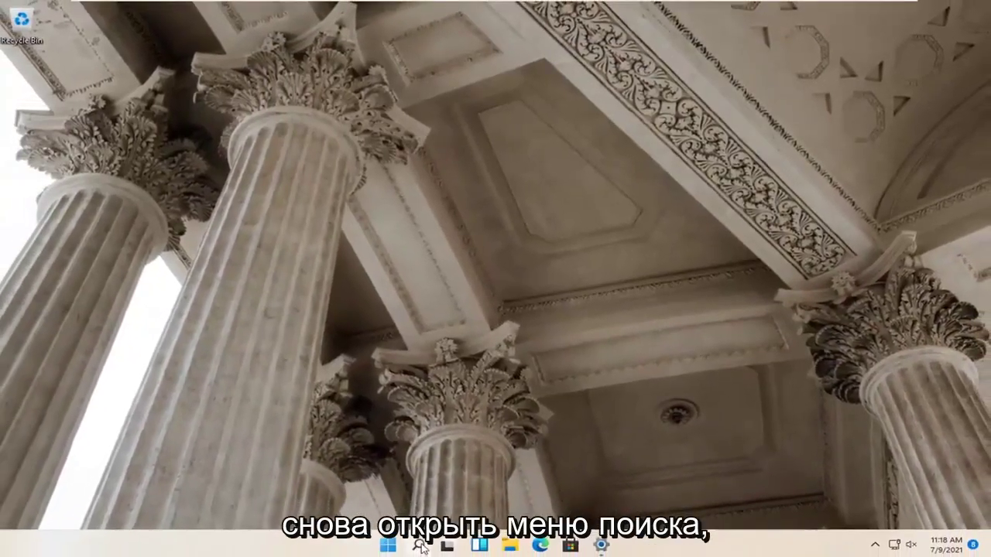
# Step: Open Control Panel via search, set View by to Category, and reach Network and Sharing Center
pyautogui.click(421, 546)
pyautogui.write('control panel')
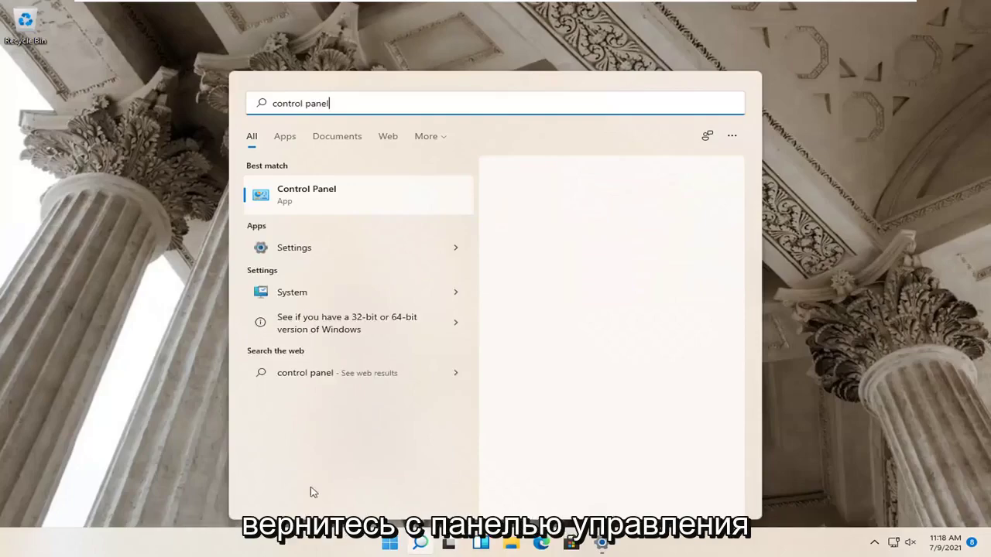
pyautogui.click(333, 196)
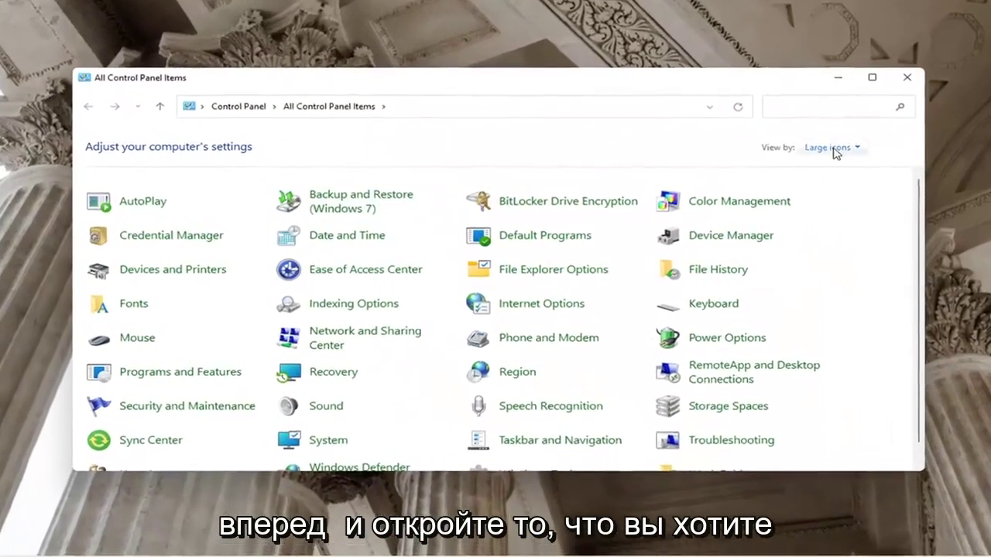
pyautogui.click(812, 154)
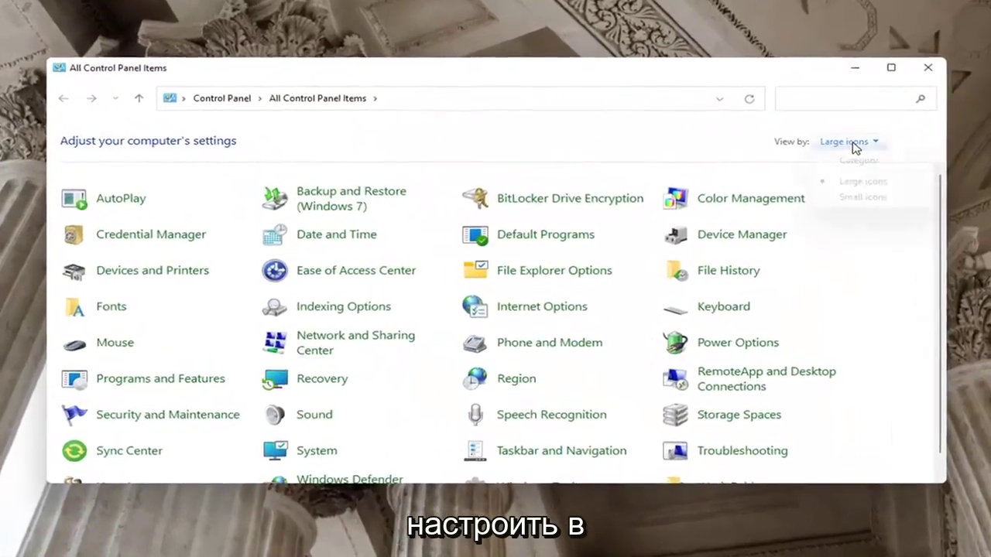
pyautogui.click(858, 160)
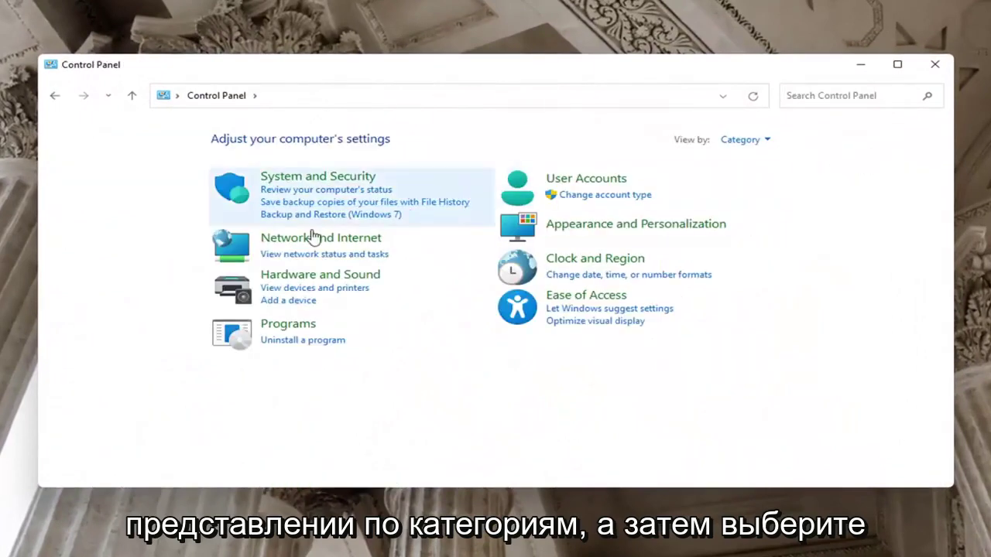
pyautogui.click(359, 240)
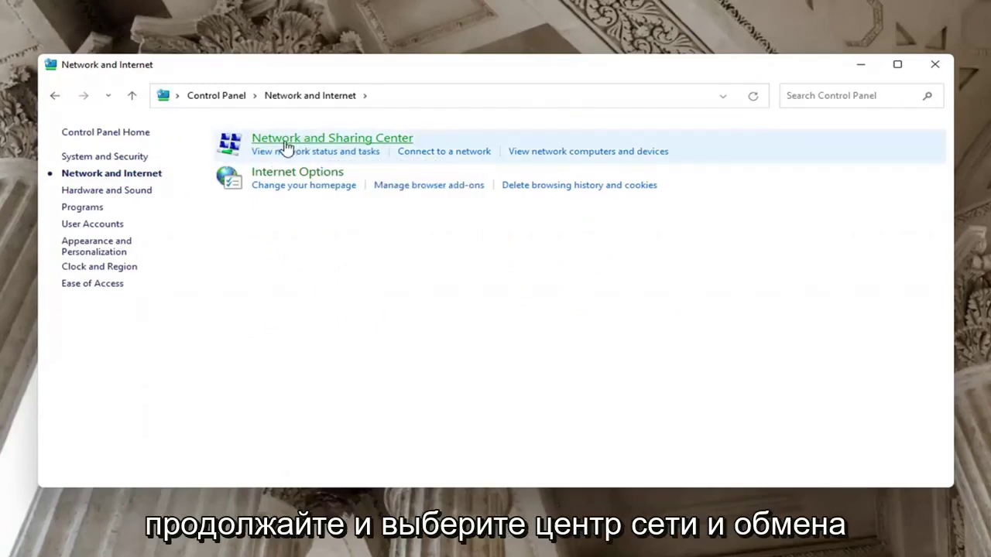
pyautogui.click(367, 137)
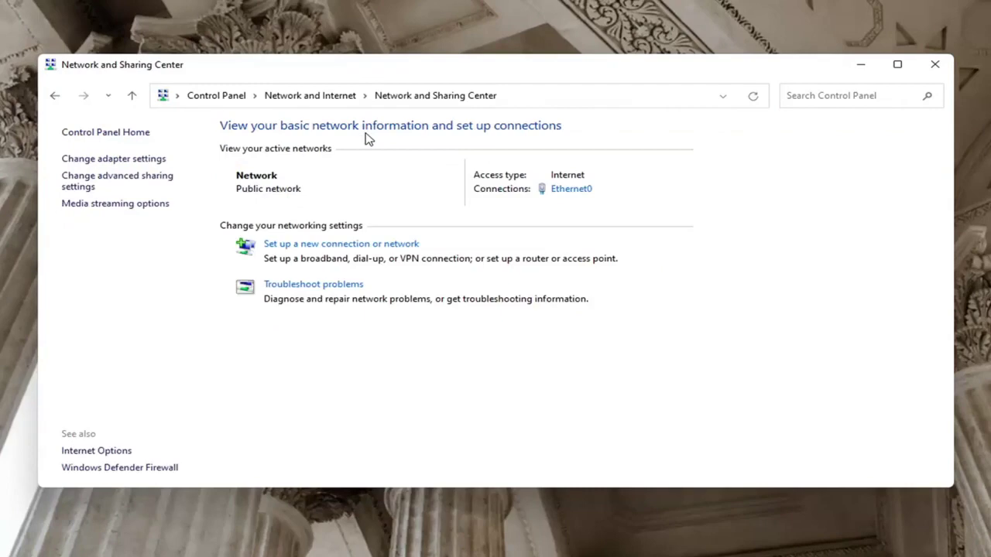
# Step: In Advanced sharing settings, keep Public discovery off and enable Private file and printer sharing
pyautogui.click(98, 187)
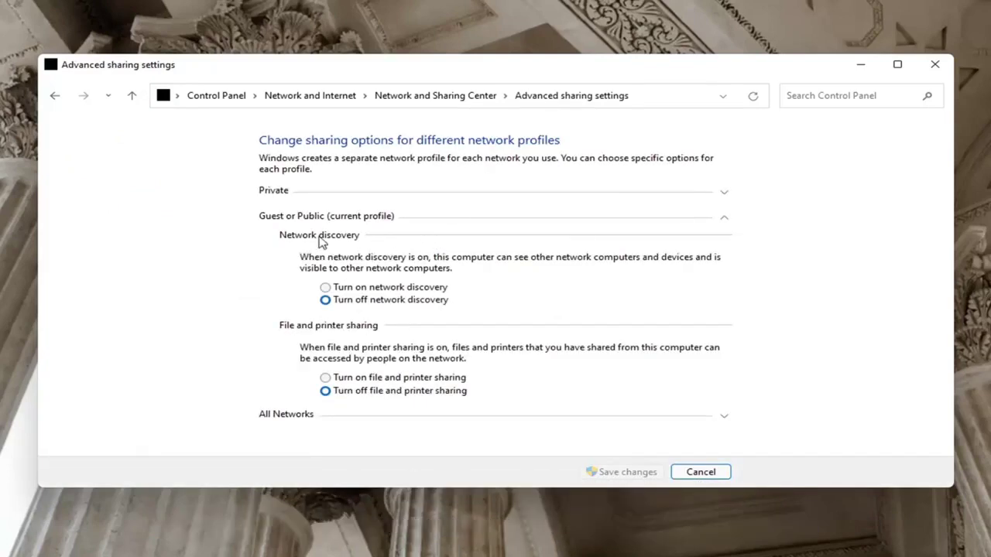
pyautogui.click(325, 288)
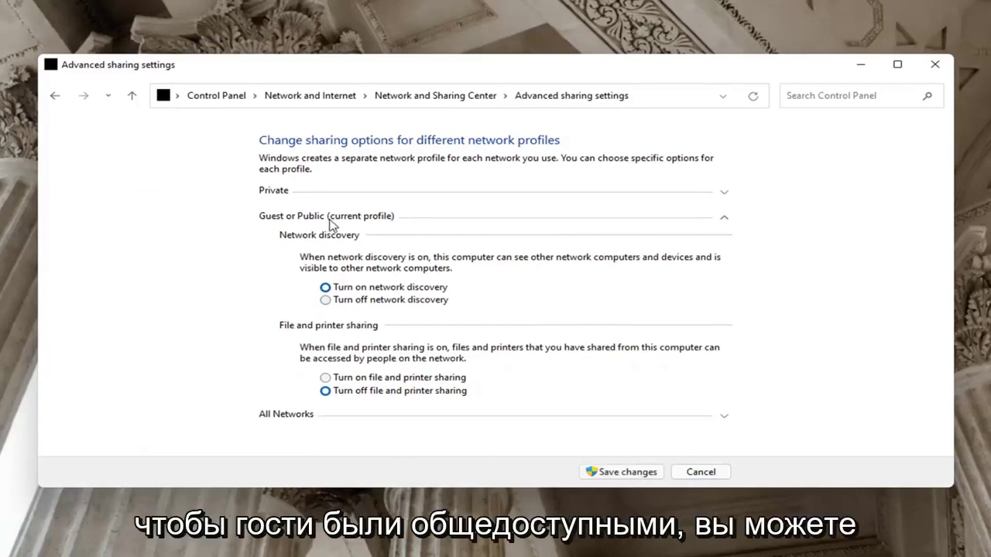
pyautogui.click(325, 300)
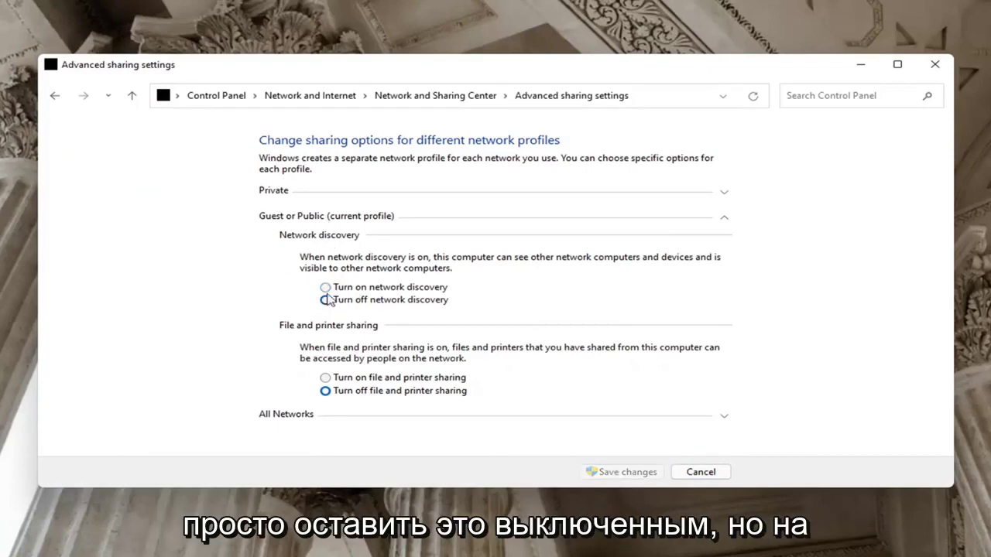
pyautogui.click(331, 194)
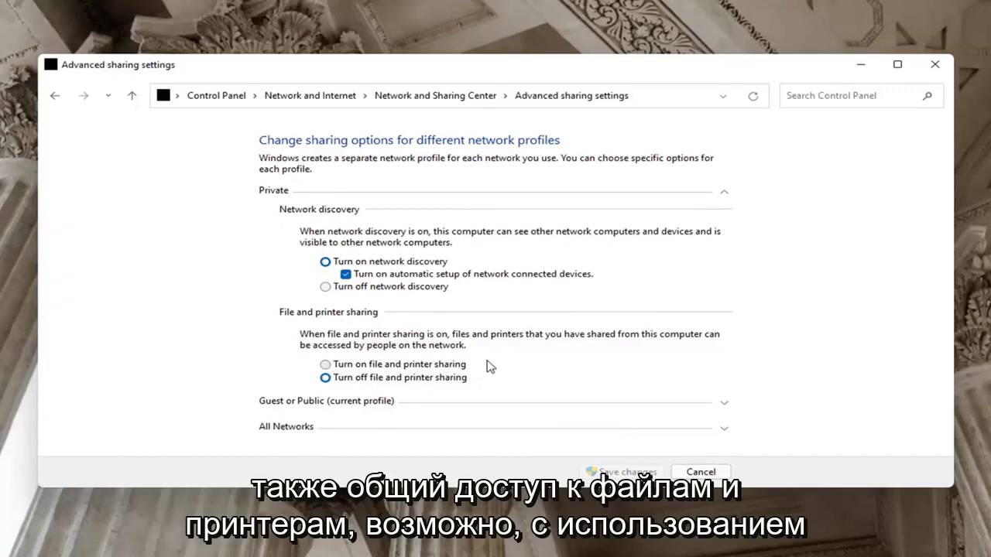
pyautogui.click(334, 364)
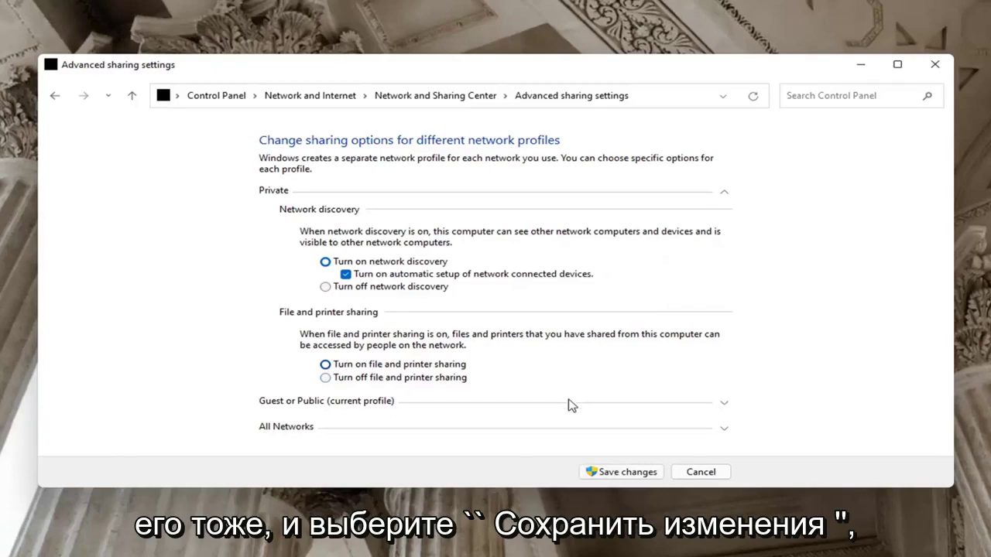